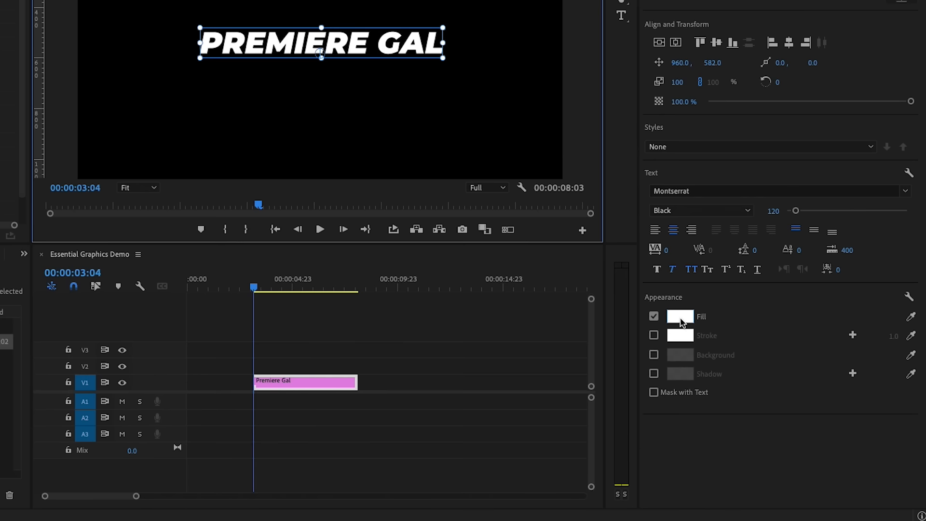
Try a linear gradient from magenta to dark blue (0C0E9D) as the PREMIERE GAL title's fill
click(490, 270)
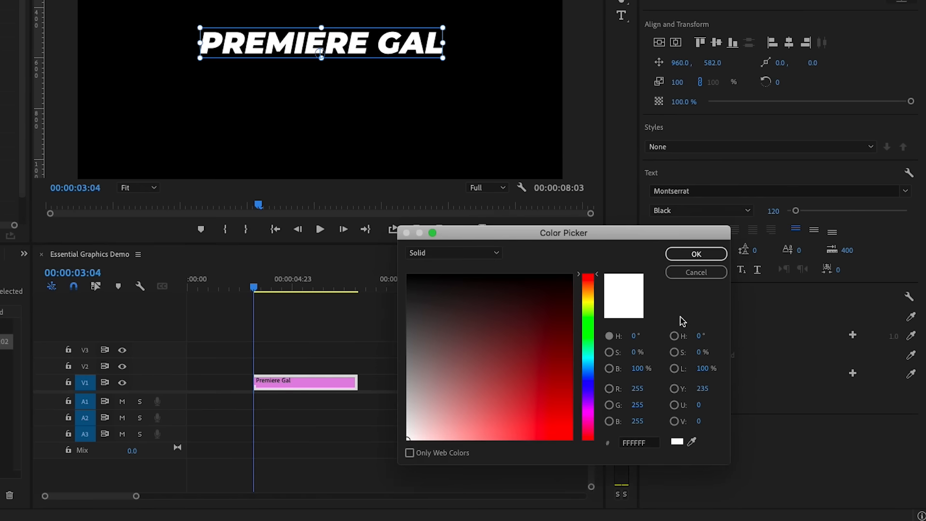
click(472, 254)
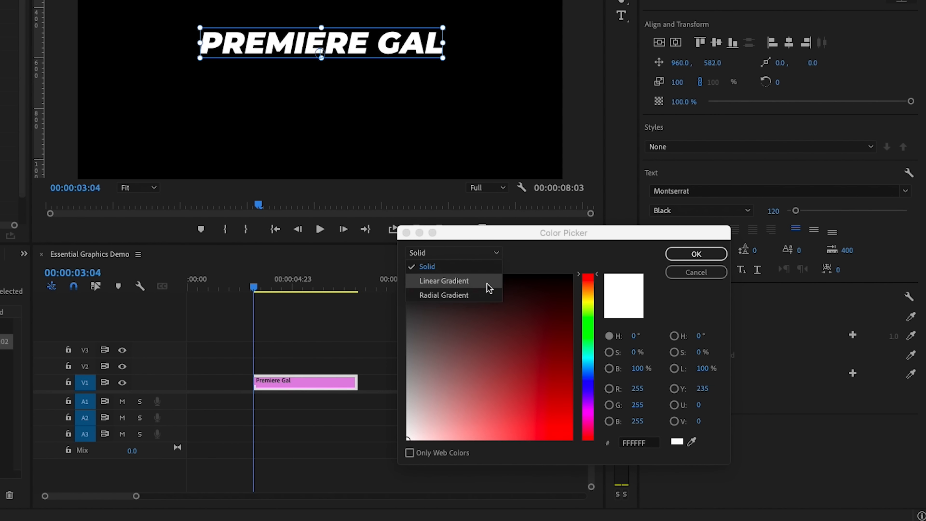
click(488, 282)
click(589, 472)
click(558, 488)
click(641, 301)
click(588, 447)
click(560, 442)
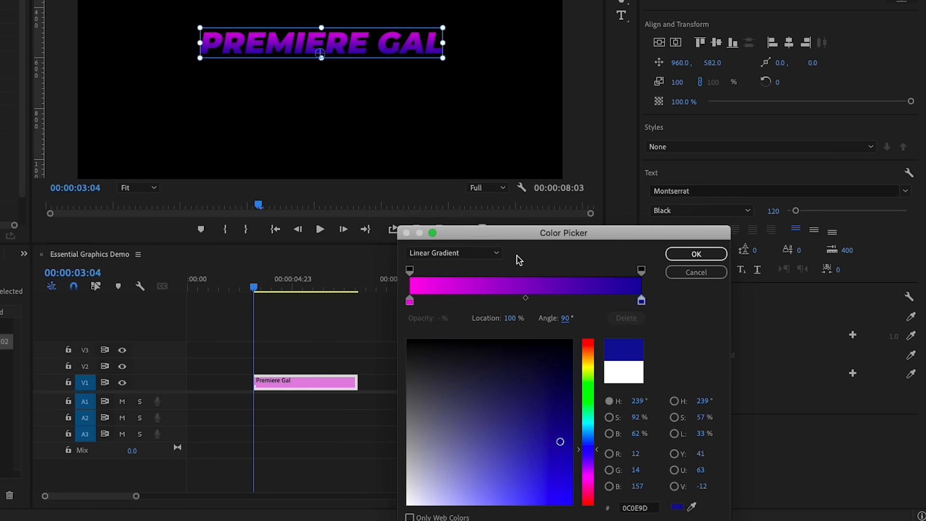
Return the PREMIERE GAL title's fill to solid white
click(499, 252)
click(489, 266)
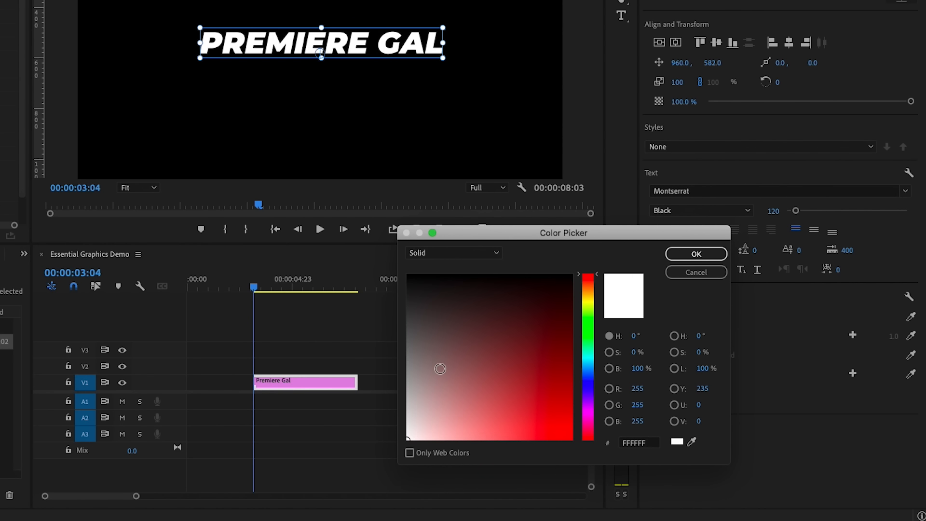
click(699, 255)
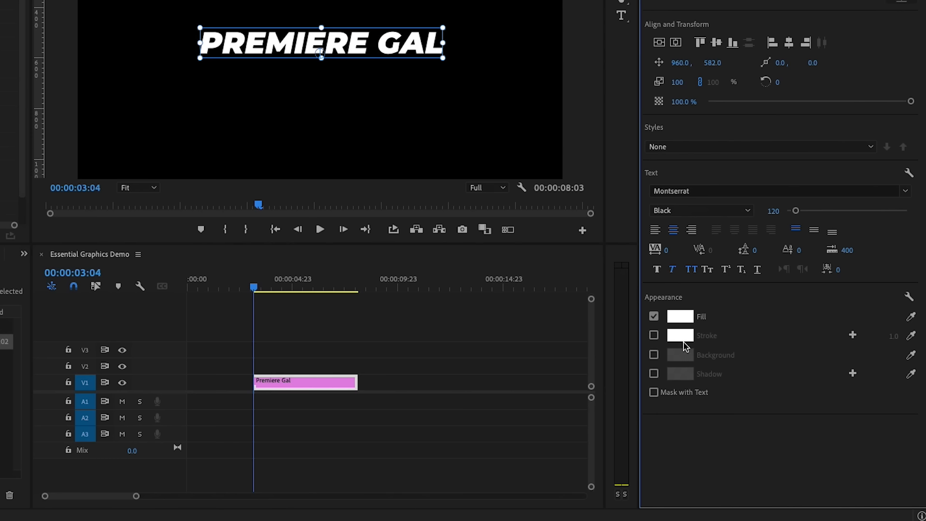
Turn on a black background for the PREMIERE GAL title and show the transparency grid behind it
click(654, 356)
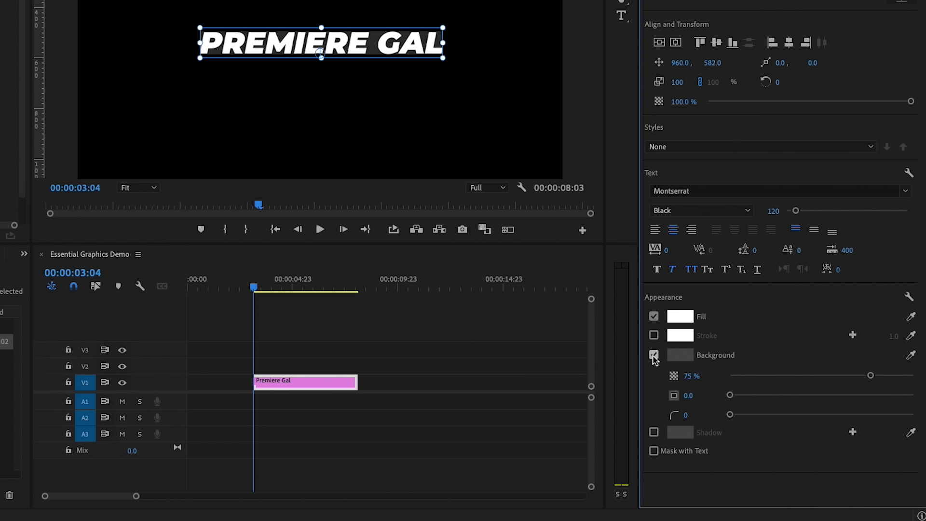
click(681, 356)
drag(362, 107, 362, 67)
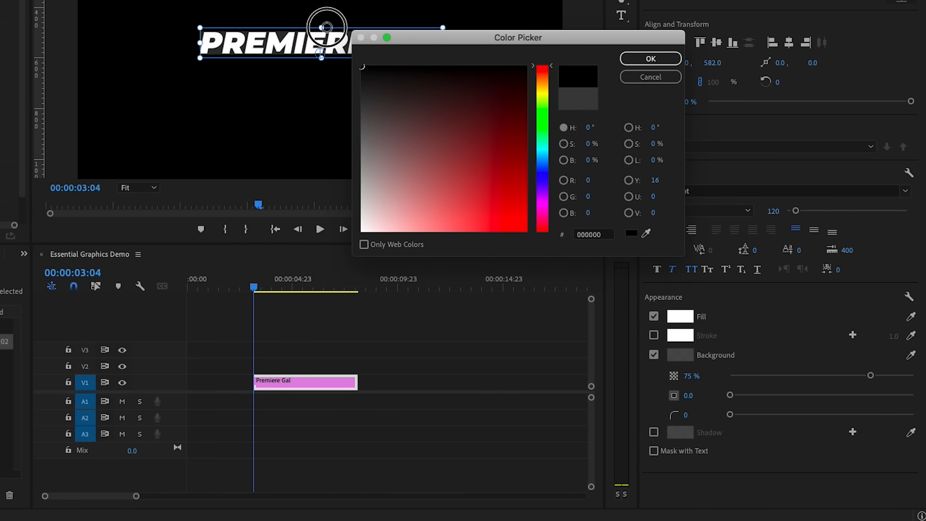
click(649, 58)
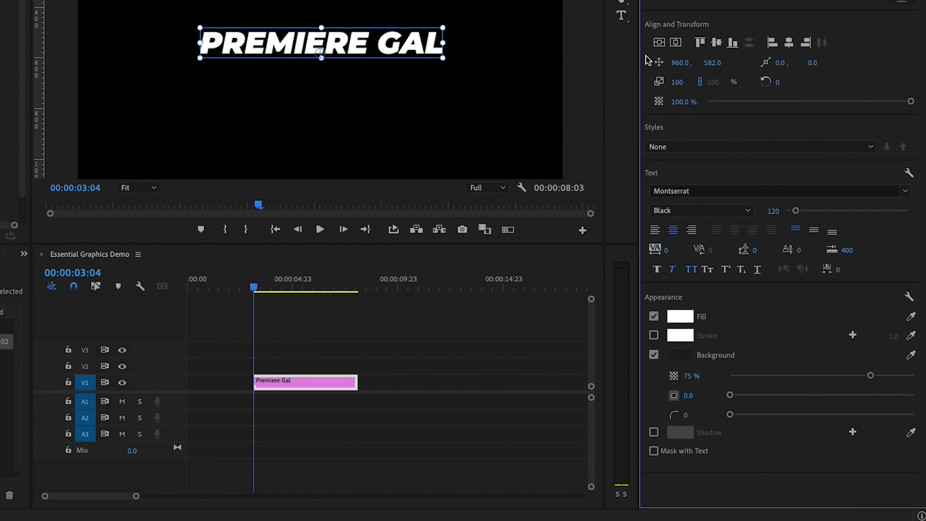
click(521, 188)
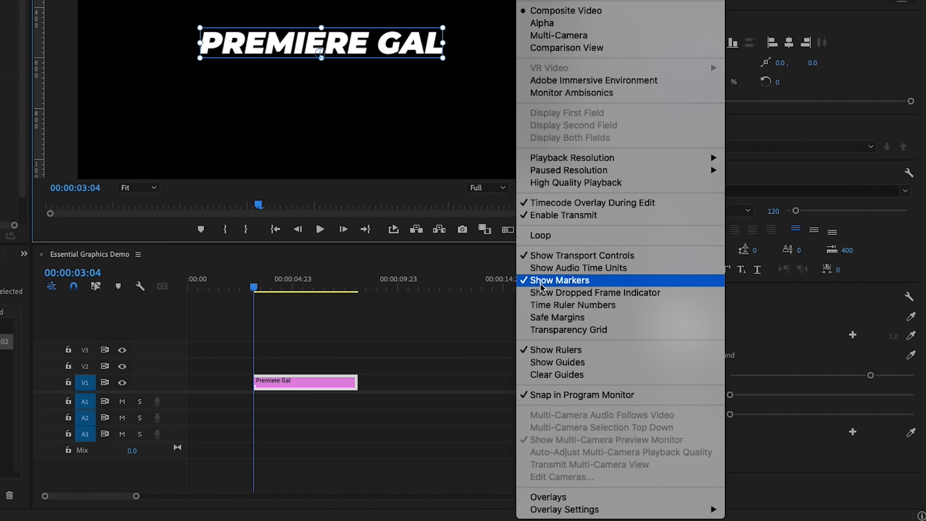
click(553, 329)
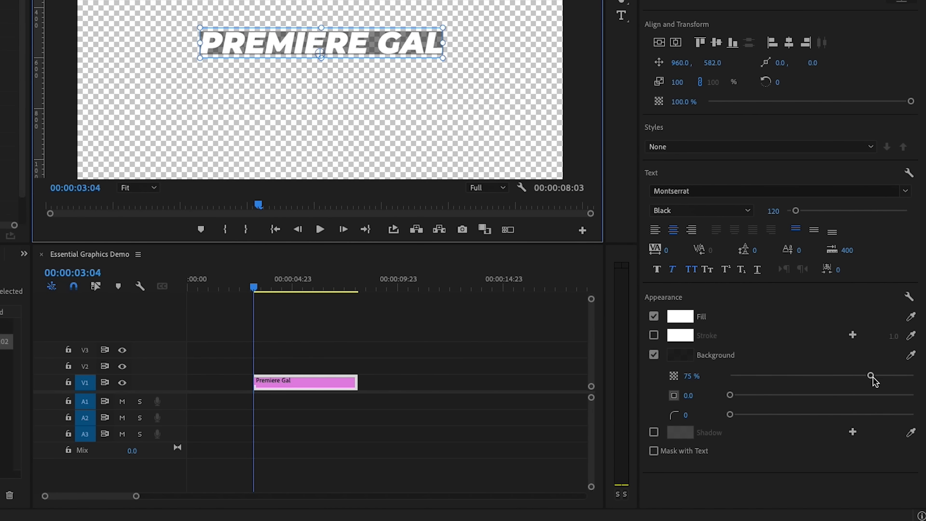
Set the title's background to pure black at 100% opacity, with size about 32.2 and corner radius 25
click(682, 360)
click(386, 95)
click(362, 66)
click(663, 60)
drag(872, 375, 924, 381)
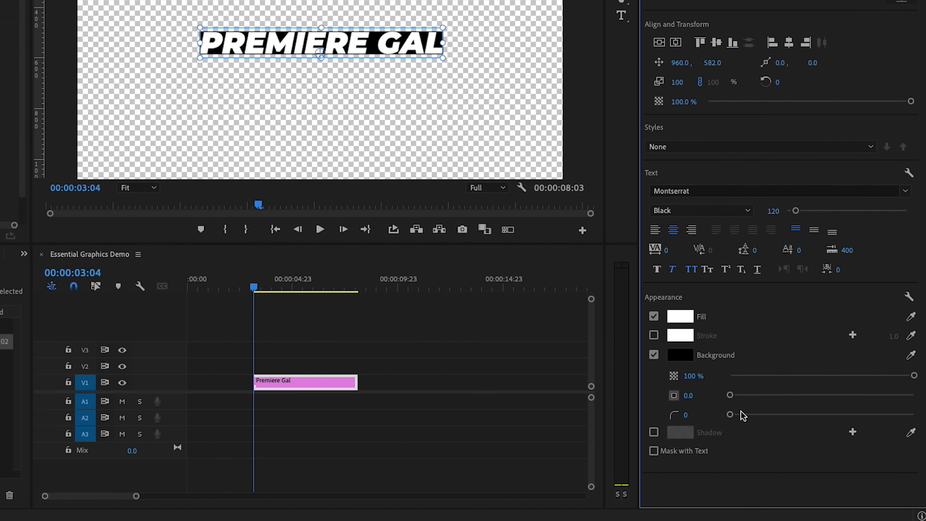
drag(731, 398, 789, 407)
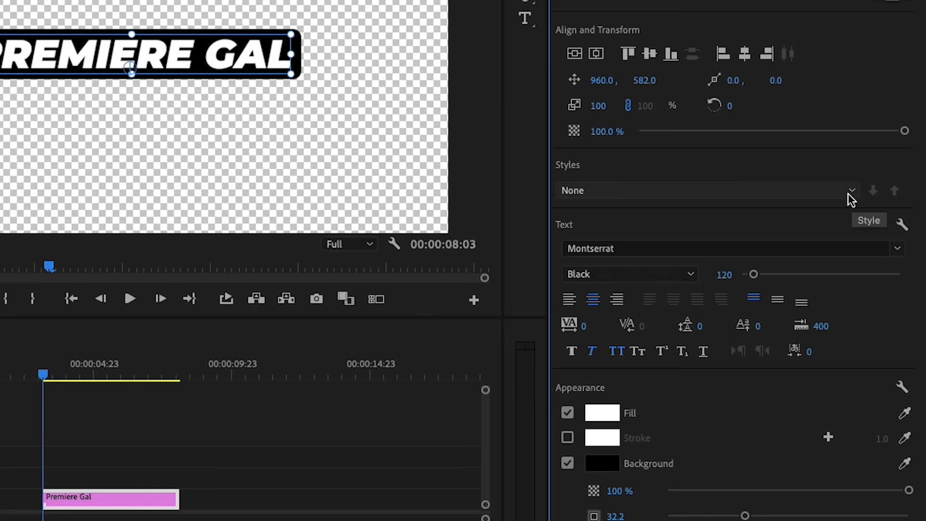
Save the title's formatting as a text style named PG WHITE ON BLACK and apply it to the title
click(849, 192)
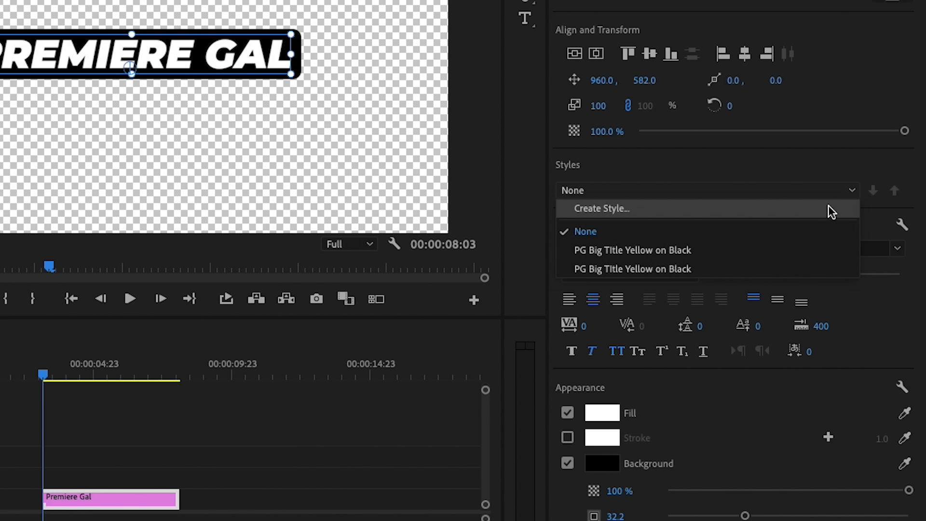
click(829, 208)
text(PG )
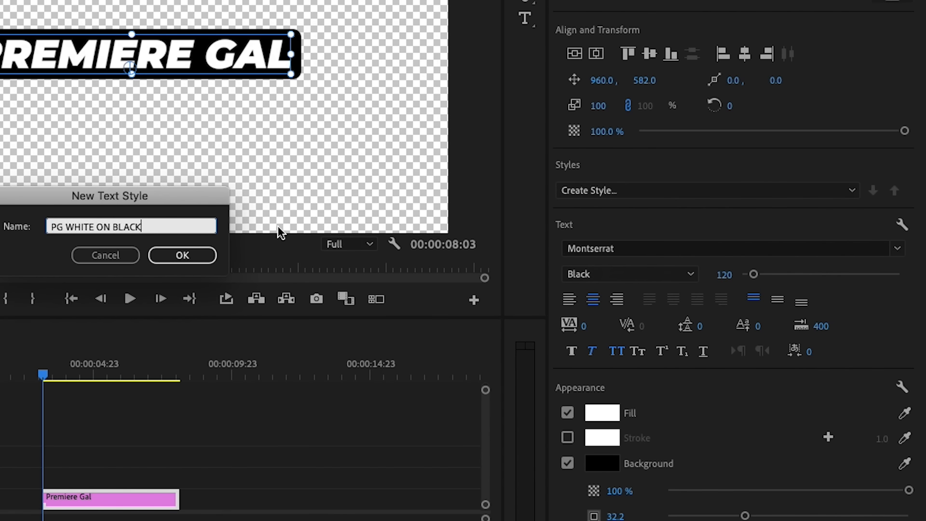
text(WHITE ON BLACK)
click(202, 258)
click(766, 183)
click(722, 284)
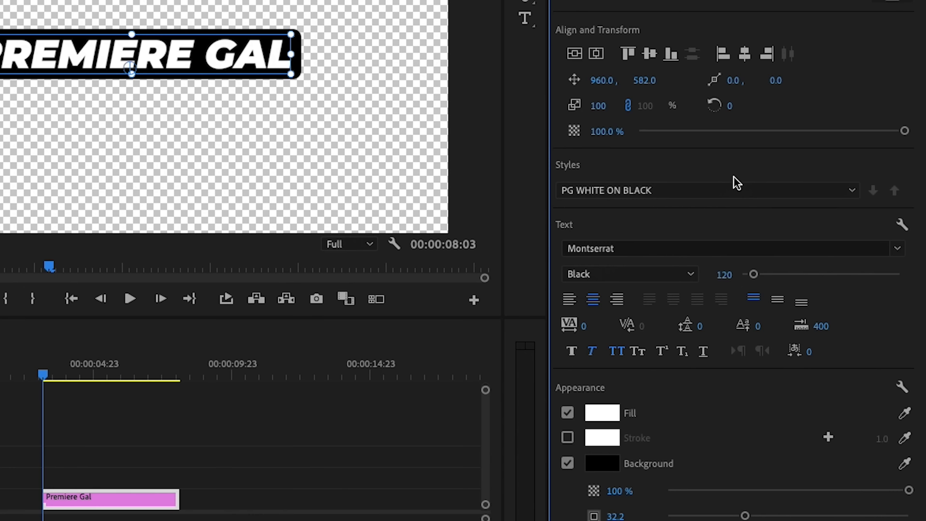
Add a separate text layer reading BEGINNERS GUIDE below the PREMIERE GAL title
click(525, 19)
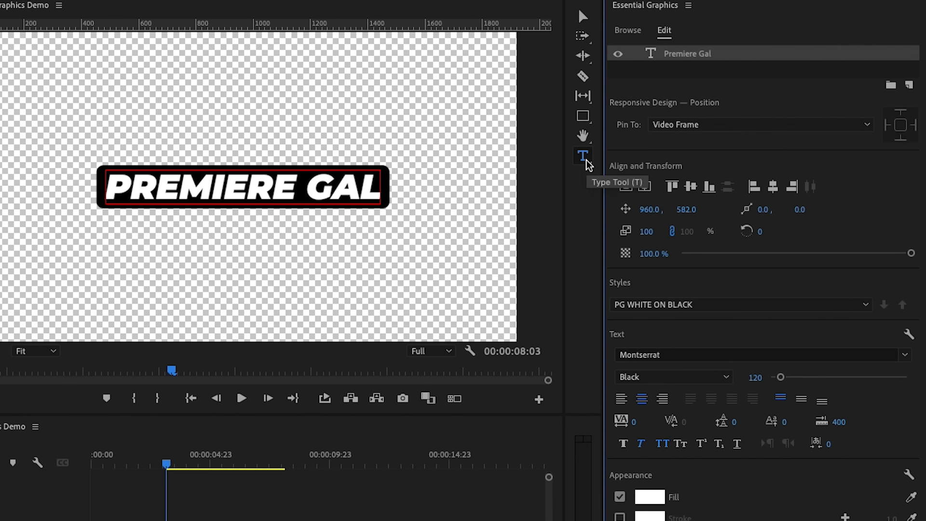
click(178, 275)
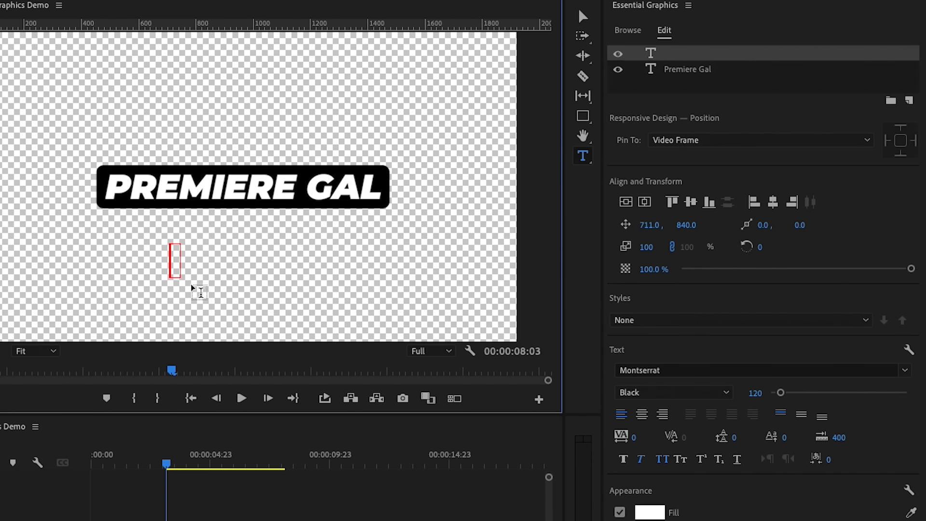
text(BEG)
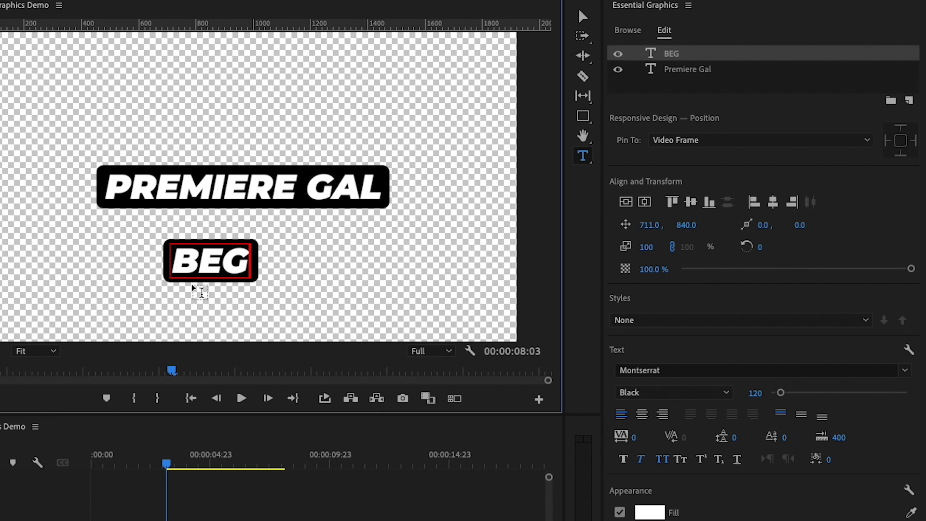
text(INNERS GUIDE)
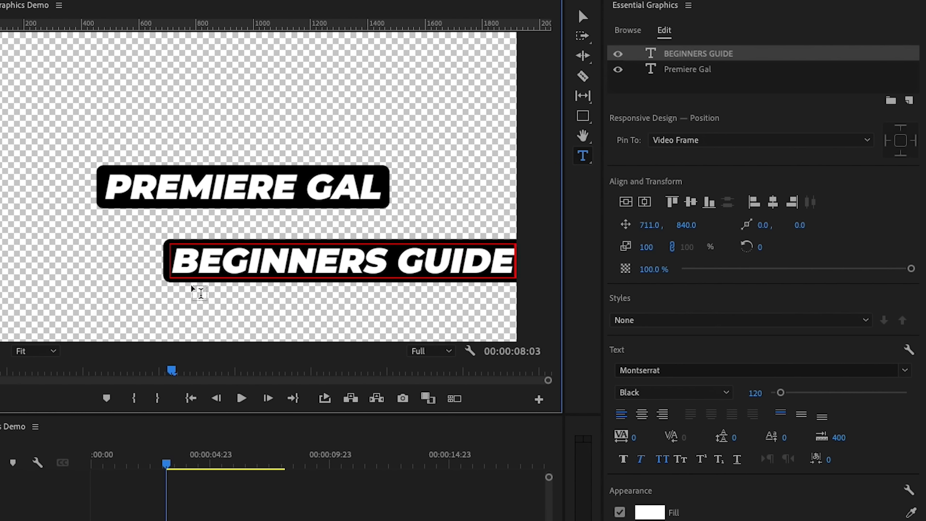
Set the font size of all the BEGINNERS GUIDE text to 60
double_click(222, 266)
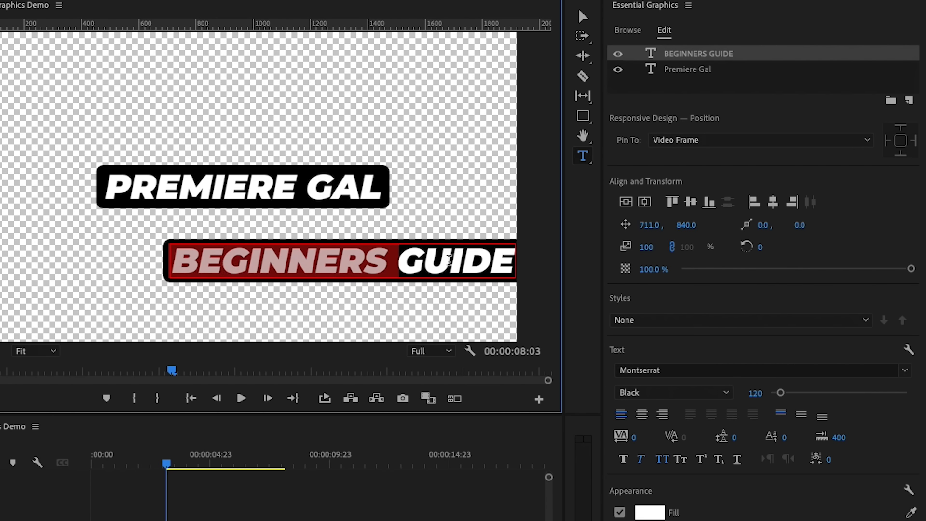
key(ctrl+a)
drag(780, 392, 774, 395)
click(757, 393)
text(60)
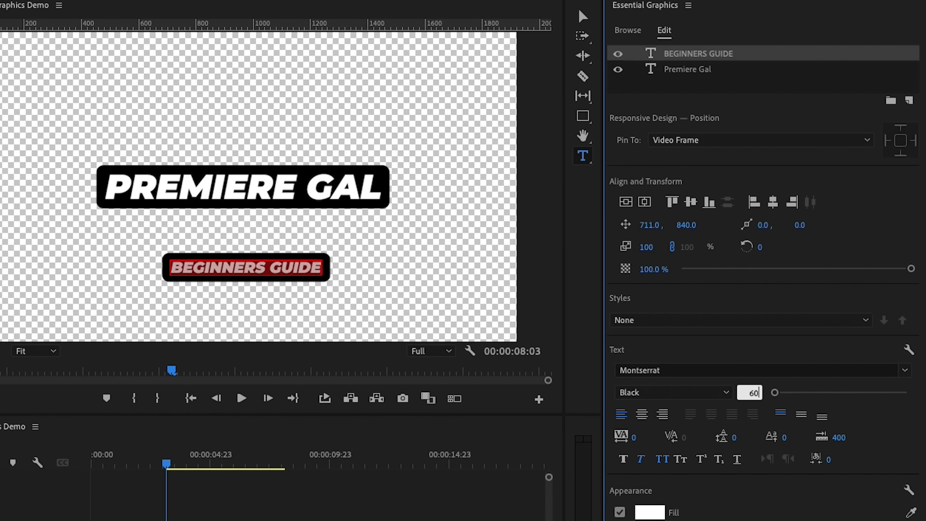
key(Return)
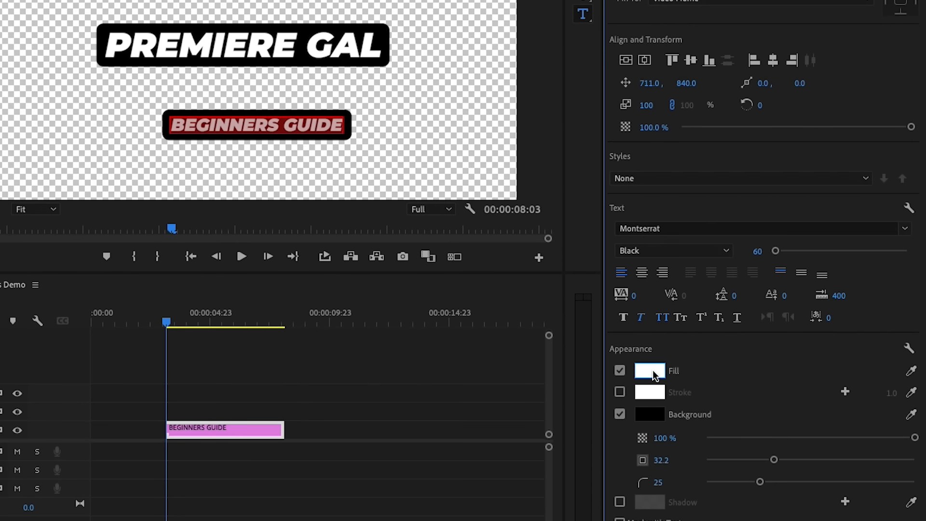
Change the BEGINNERS GUIDE text fill to black and its background to yellow
click(654, 374)
click(403, 347)
click(665, 283)
click(649, 414)
click(492, 96)
click(455, 243)
click(603, 63)
Center-align the BEGINNERS GUIDE text and move it directly beneath the title, to about 965, 692
click(316, 118)
click(643, 275)
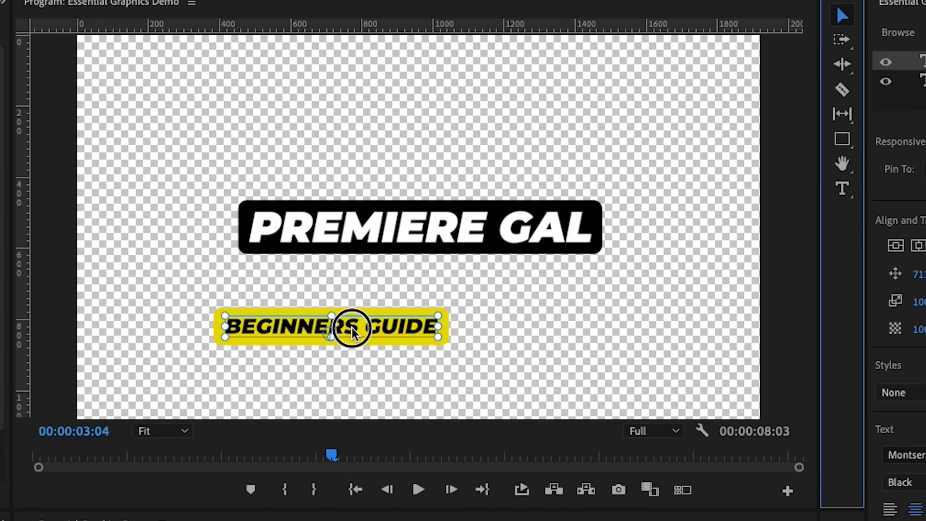
drag(351, 328, 448, 276)
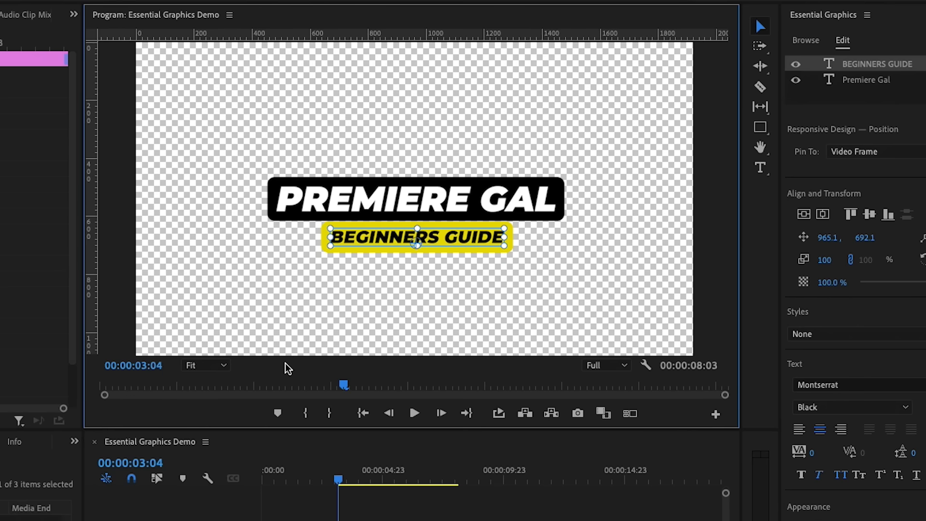
Fine-tune the BEGINNERS GUIDE layer's vertical position to about 691 so its background meets the title's
click(164, 431)
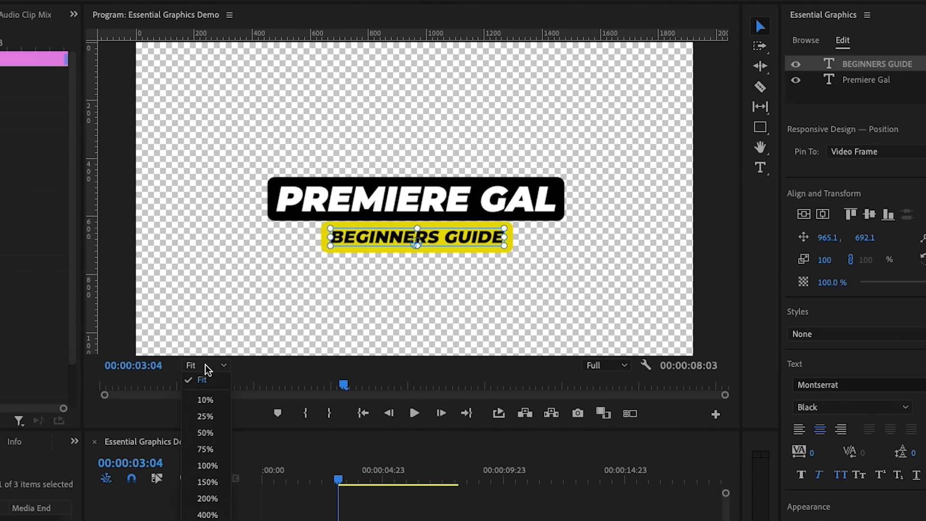
click(207, 481)
mouse_move(865, 238)
mouse_down()
mouse_move(879, 238)
mouse_move(865, 238)
mouse_up()
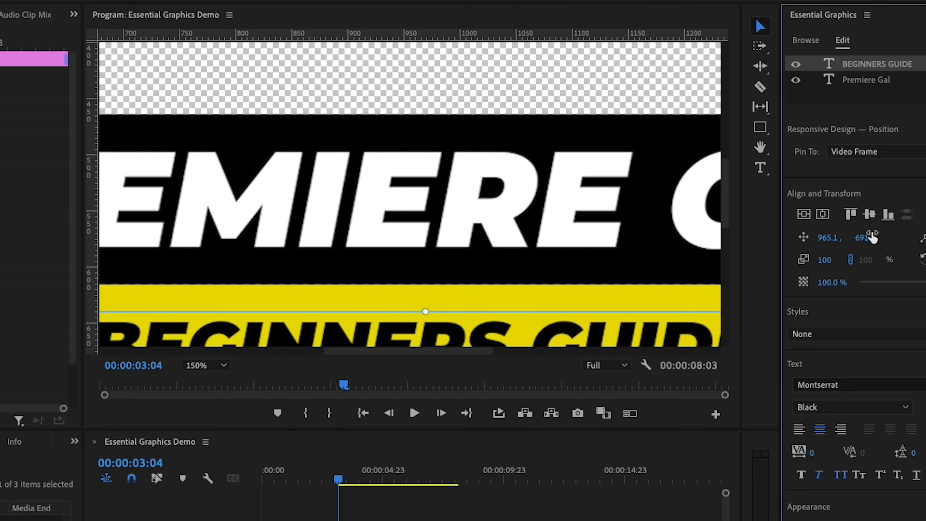
click(205, 366)
click(198, 391)
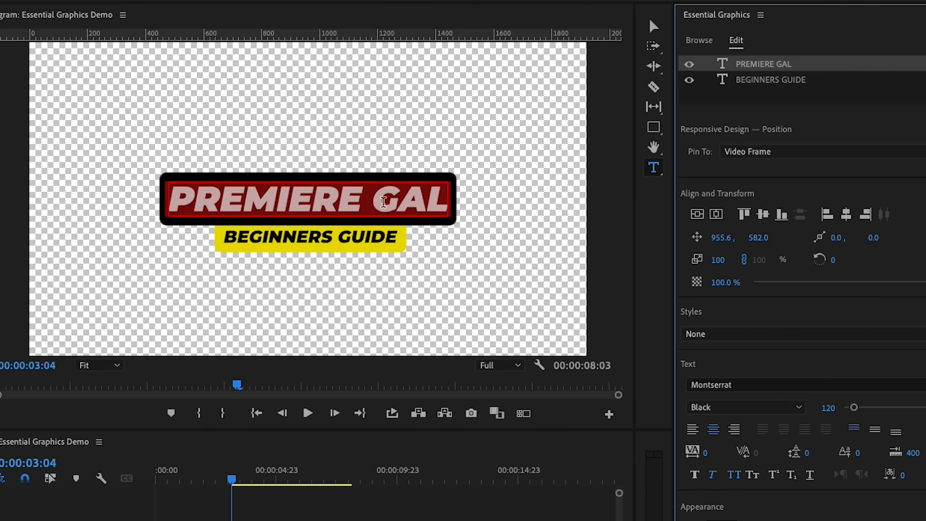
Add a second line reading ESSENTIAL GRAPHICS to the PREMIERE GAL text layer
double_click(366, 201)
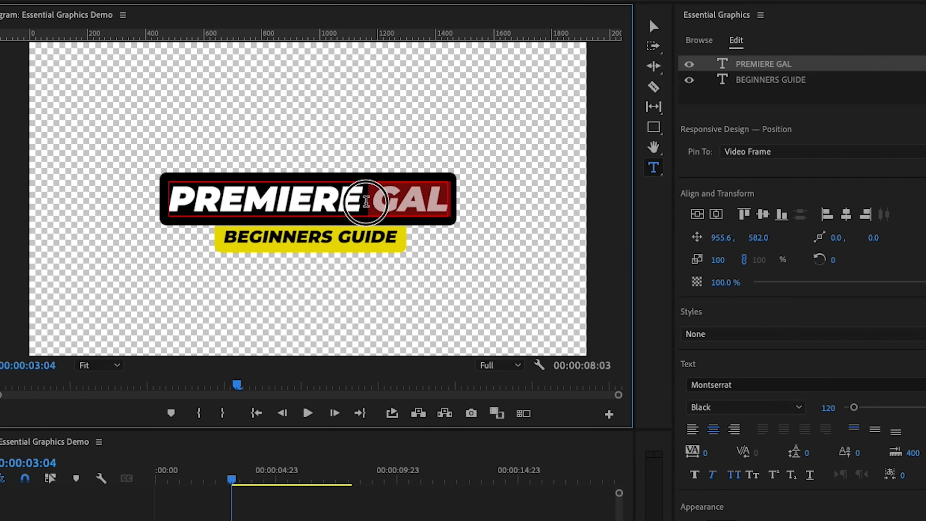
click(441, 197)
key(Return)
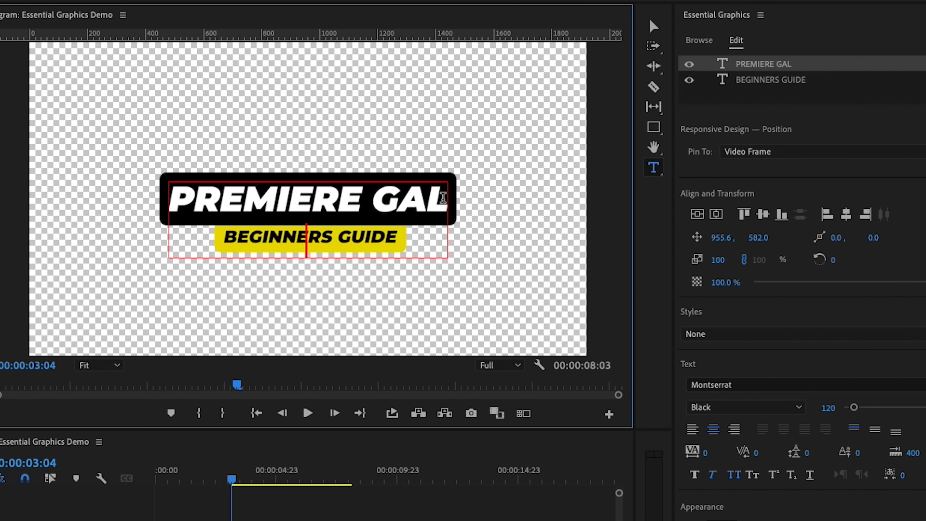
text(ESSENTIA)
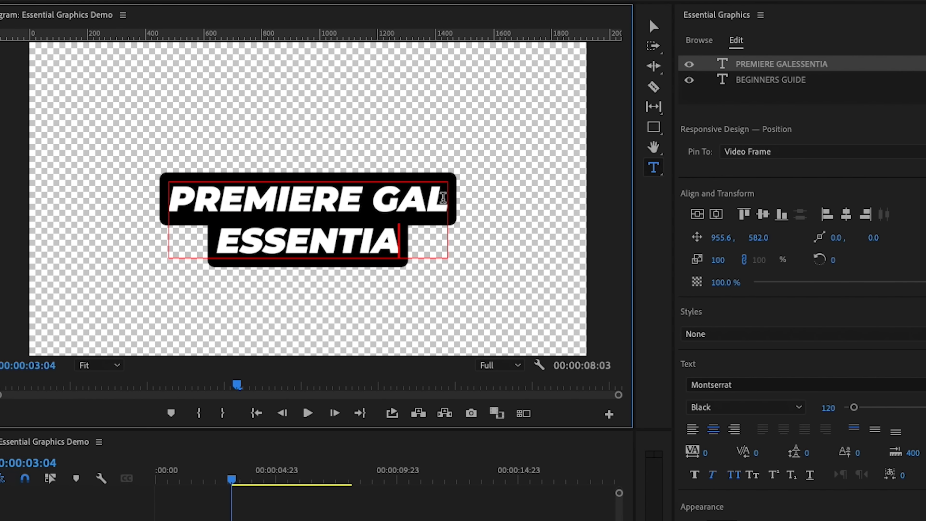
text(L GRAPHICS)
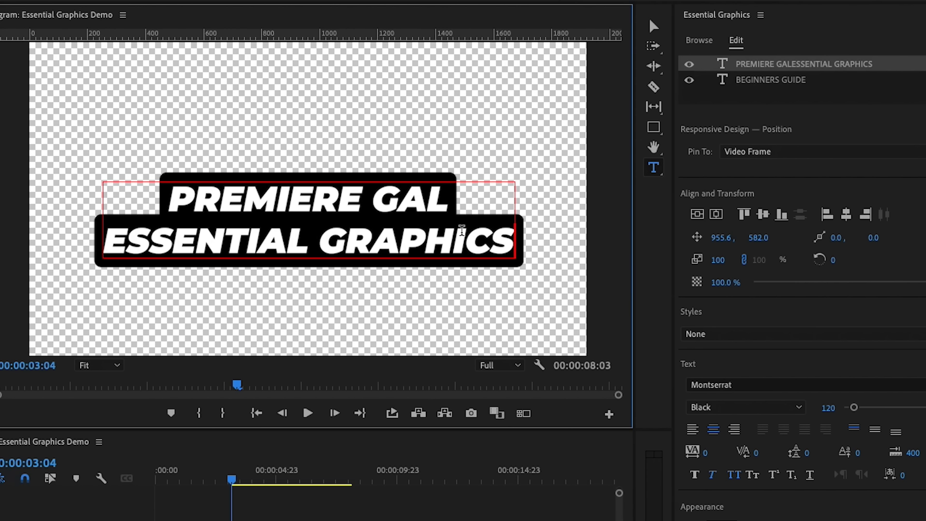
Delete the ESSENTIAL GRAPHICS line from the title's text layer
triple_click(461, 231)
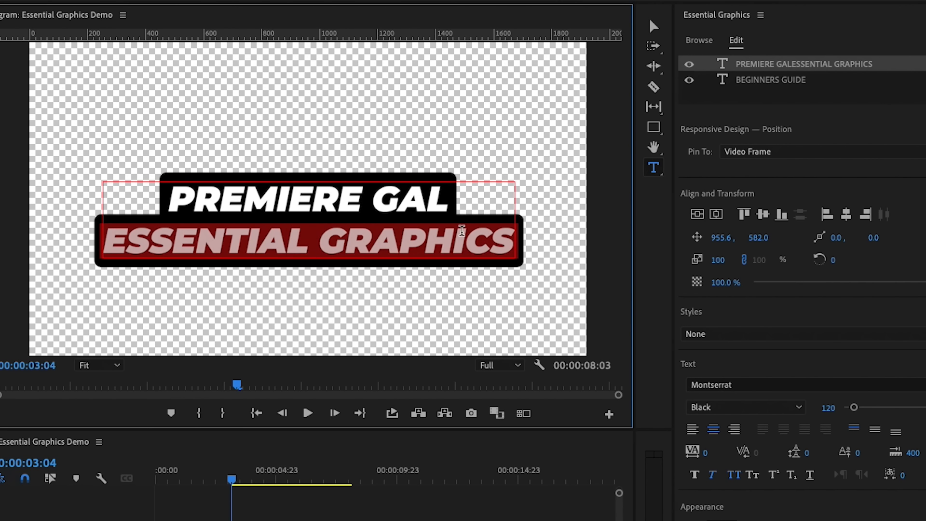
key(BackSpace)
key(BackSpace)
key(BackSpace)
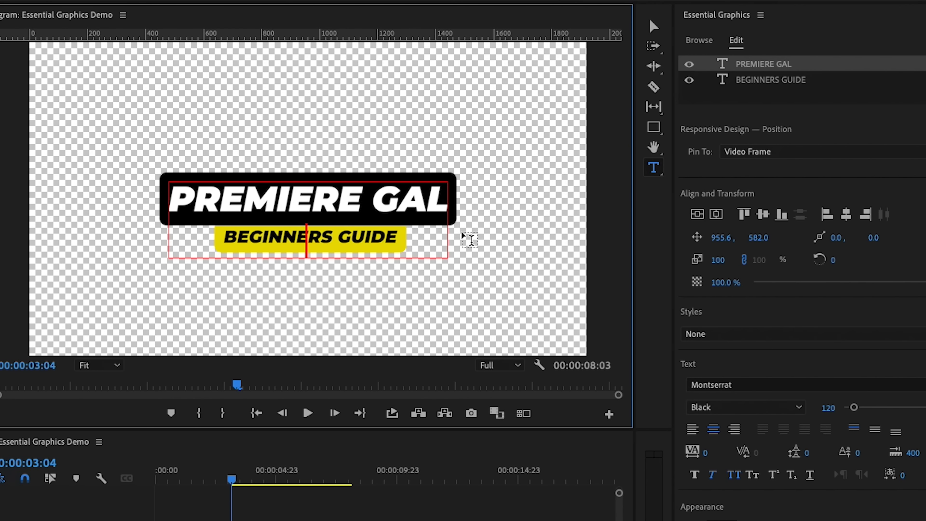
Re-enter ESSENTIAL GRAPHICS as the line under PREMIERE GAL in the same text layer
key(Return)
text(ESSENTIA)
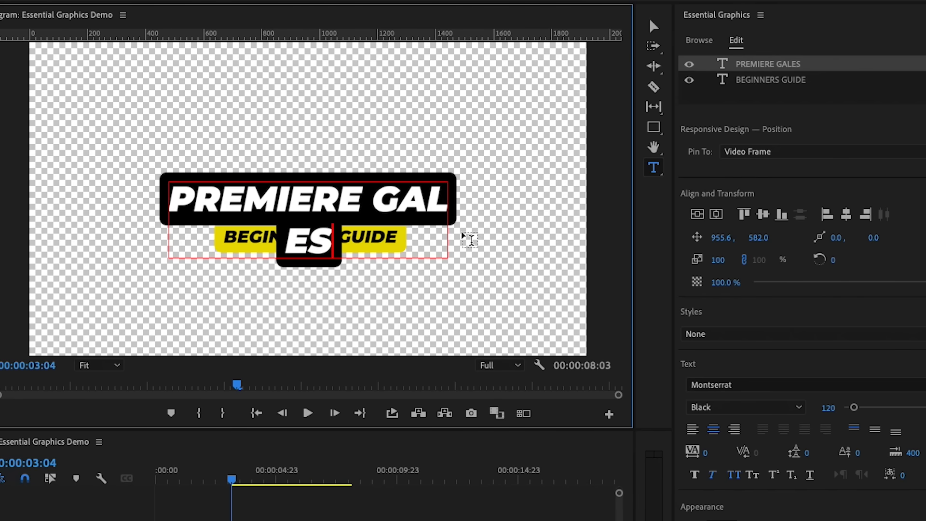
text(L GRAPHICS)
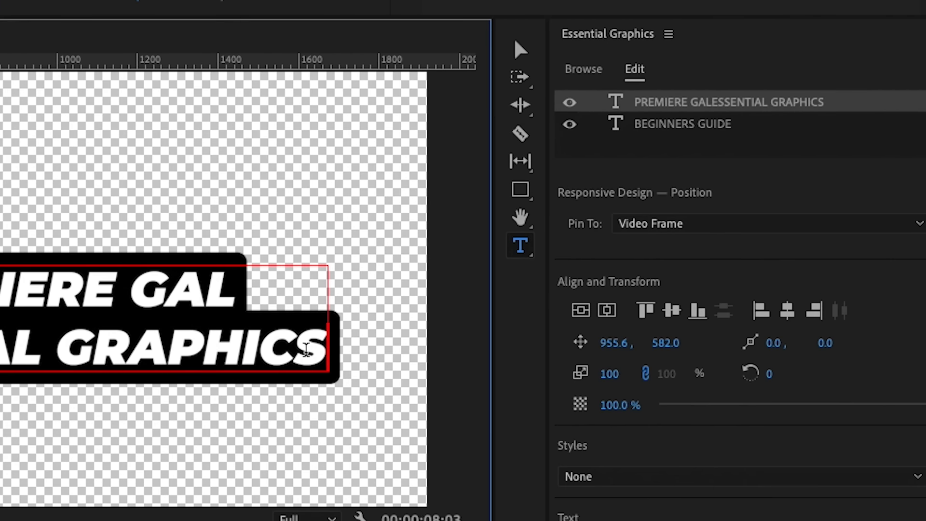
Set the background Fill Mode to Per-Line in the Text Layer Preferences and apply it
click(668, 33)
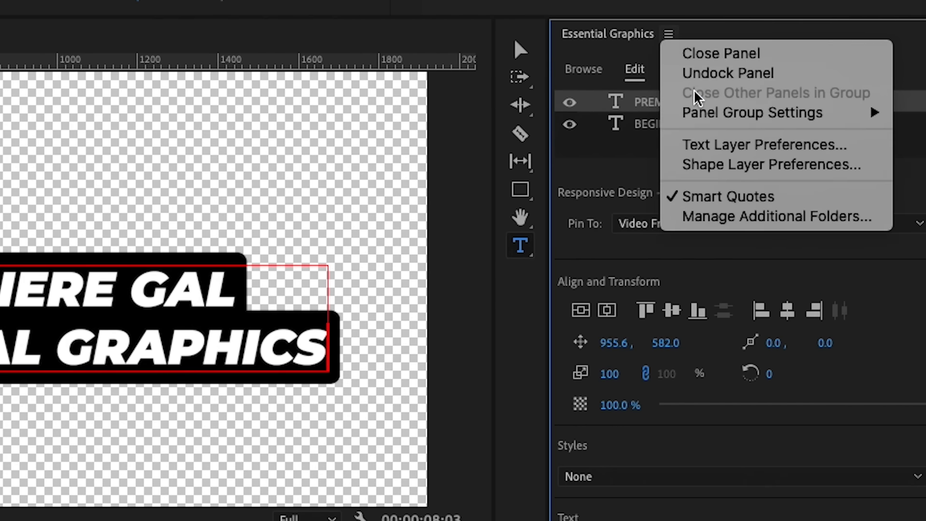
click(757, 145)
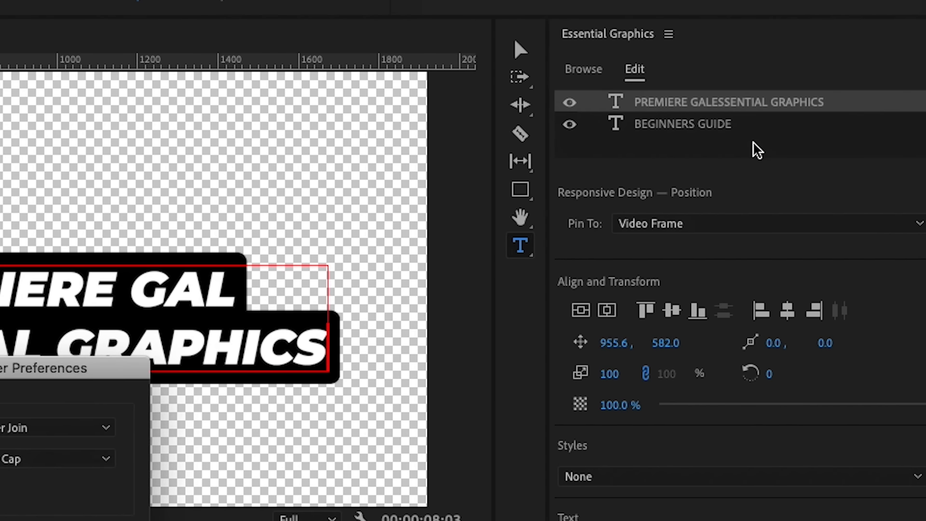
click(371, 381)
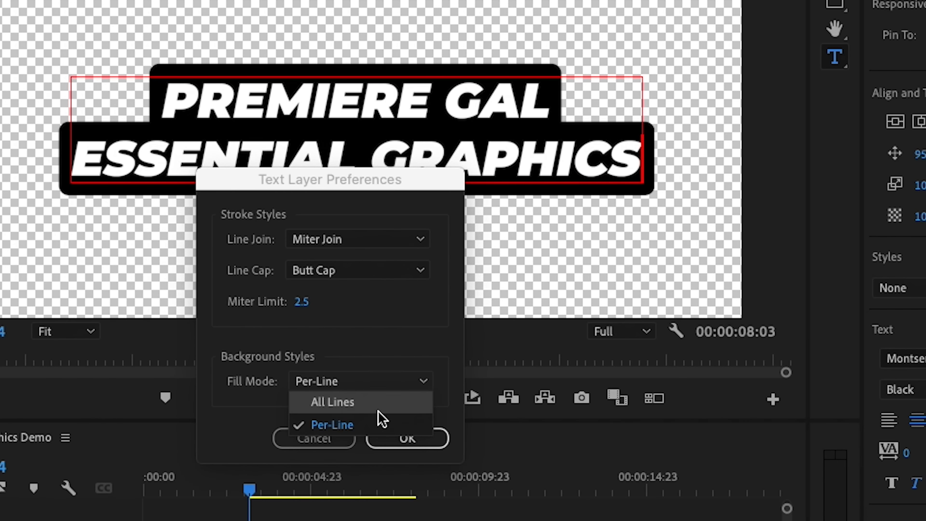
click(380, 425)
click(403, 437)
click(551, 150)
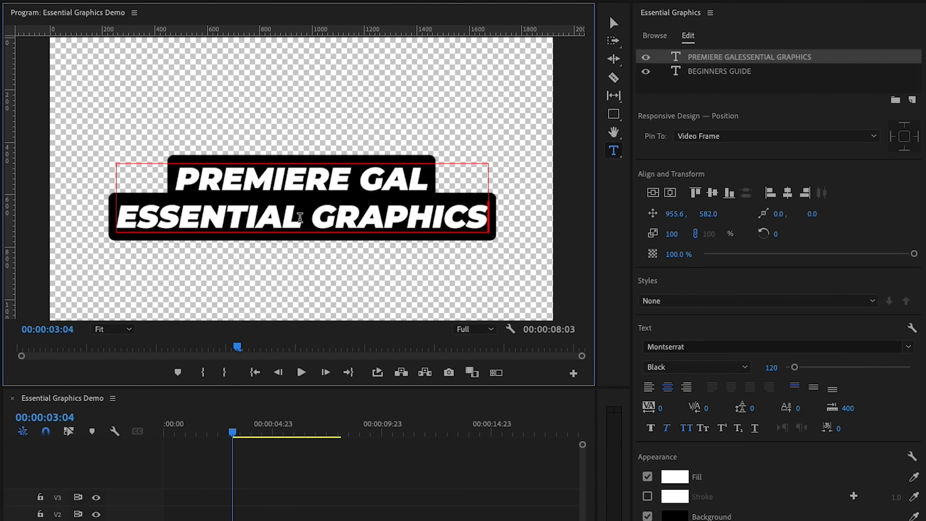
Try a yellow fill on only the word ESSENTIAL in the title's second line and undo it
drag(303, 215, 118, 223)
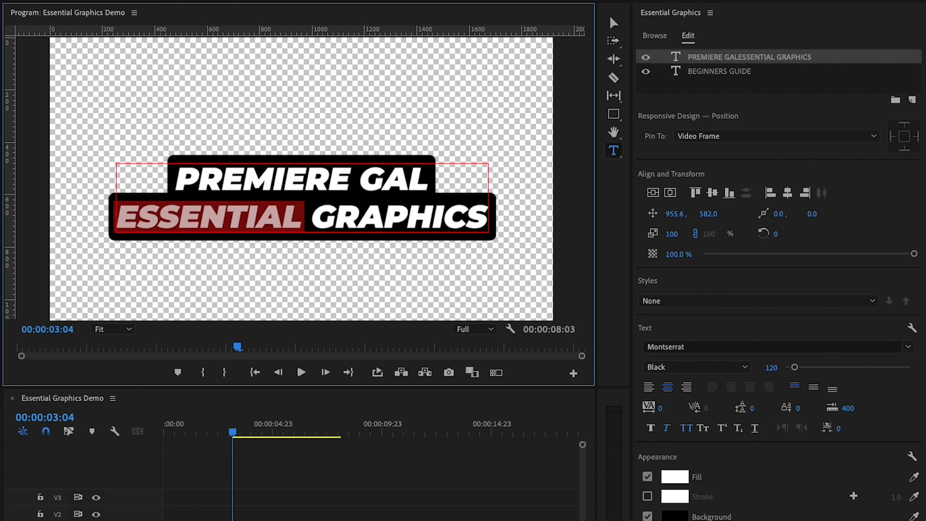
click(675, 476)
mouse_move(580, 464)
mouse_down()
mouse_move(578, 439)
mouse_move(577, 448)
mouse_up()
click(552, 520)
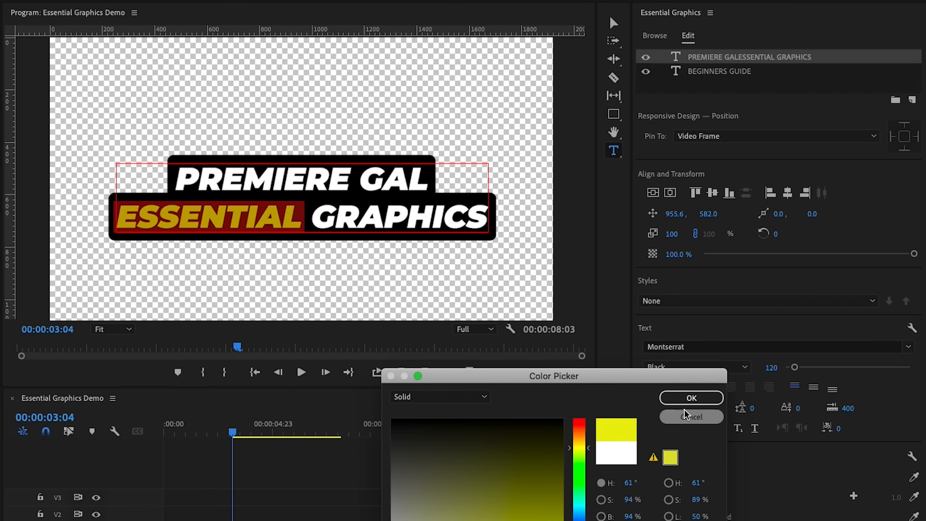
click(691, 398)
key(ctrl+z)
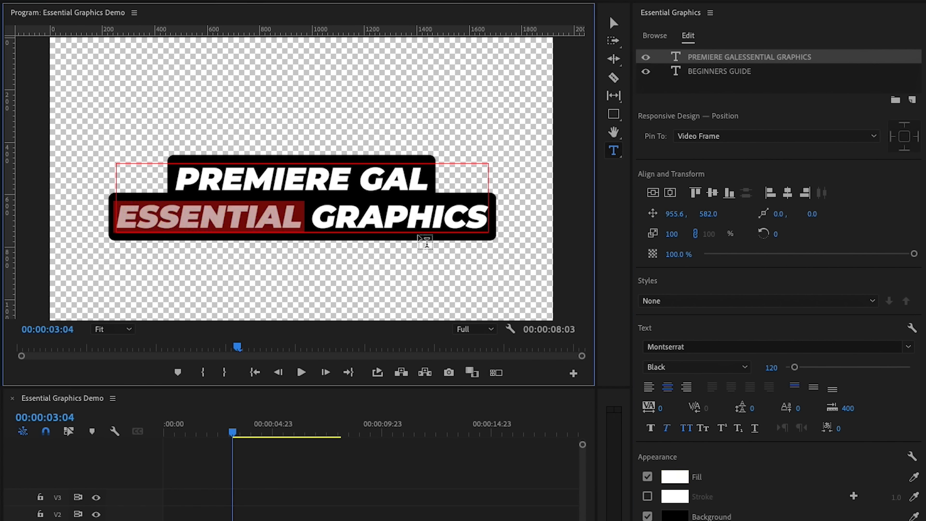
Undo the addition of the ESSENTIAL GRAPHICS line to the PREMIERE GAL text layer
click(404, 226)
key(ctrl+z)
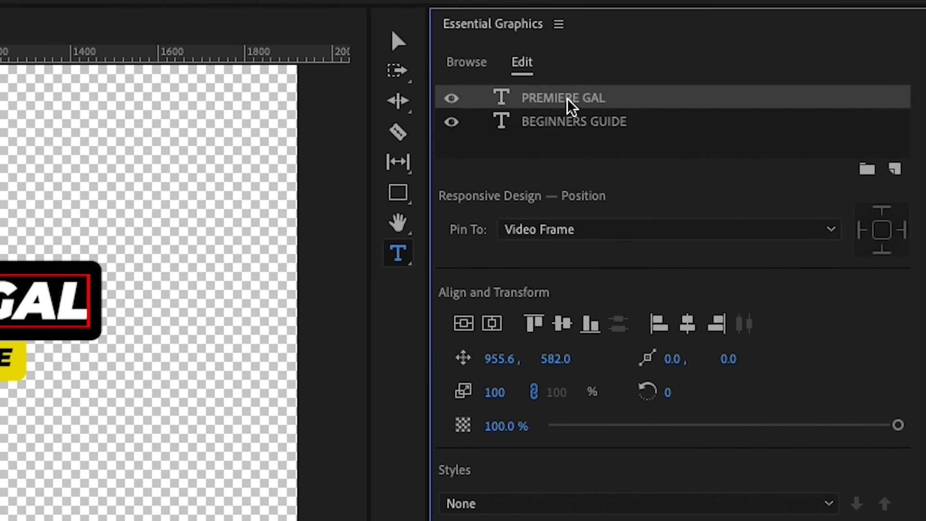
Pin the BEGINNERS GUIDE layer to the PREMIERE GAL layer in the responsive design position settings
click(724, 75)
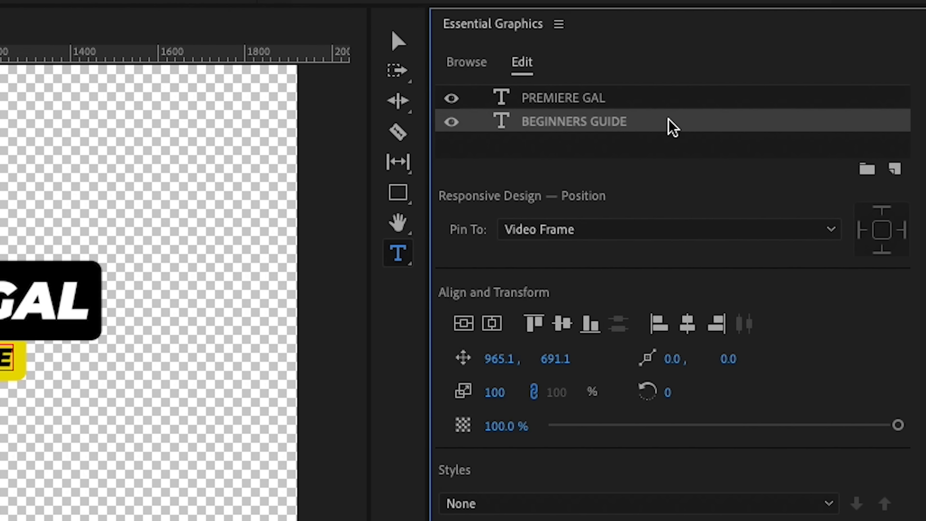
click(654, 230)
click(651, 282)
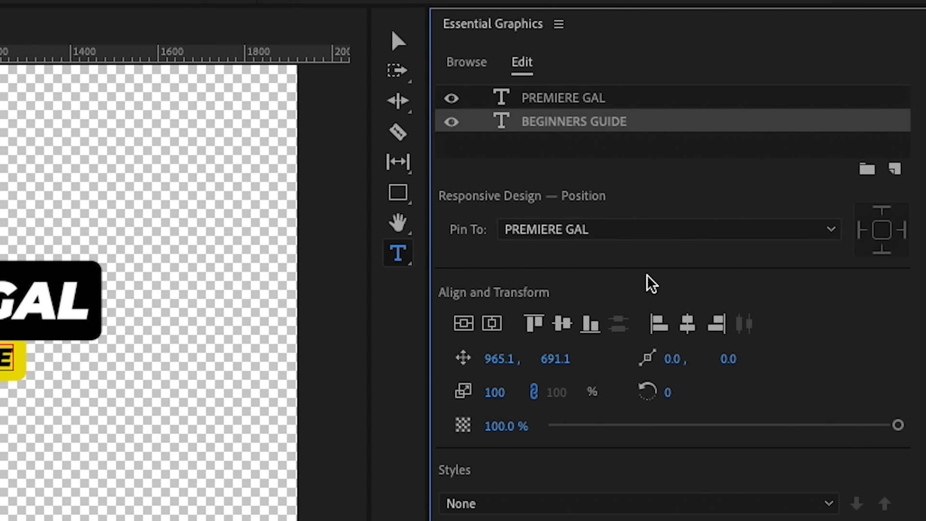